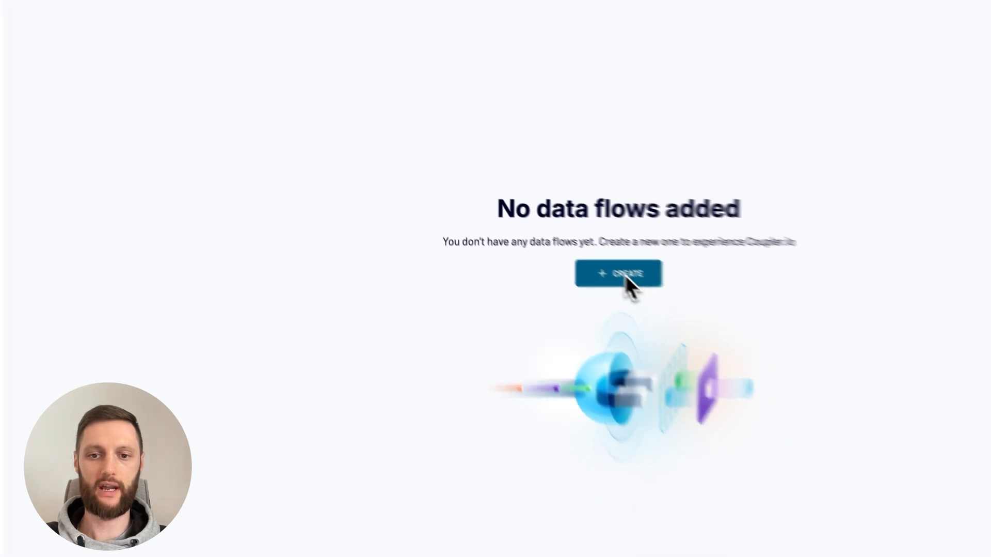
- Create a new data flow from scratch with LinkedIn Ads as its data source
{"action": "left_click", "coordinate": [626, 275]}
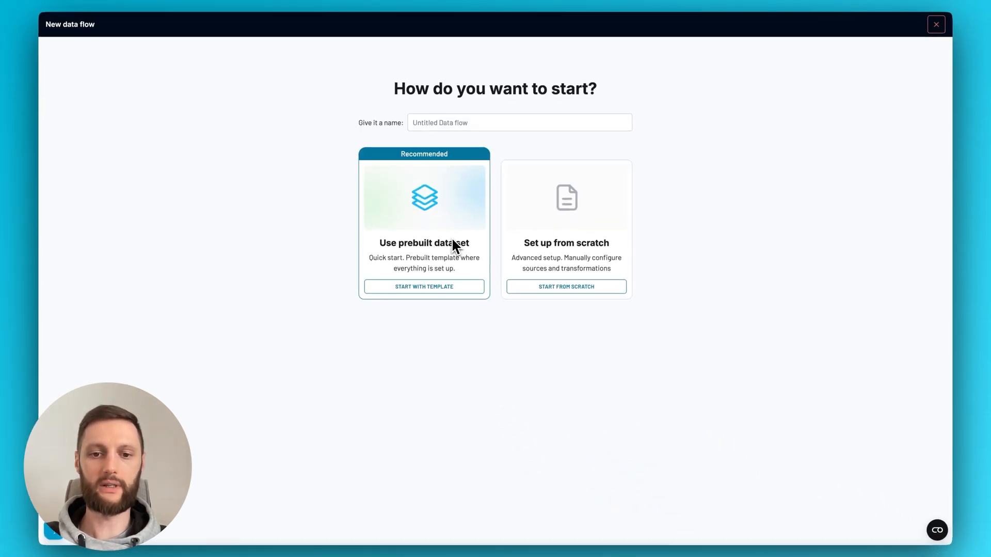
{"action": "left_click", "coordinate": [567, 287]}
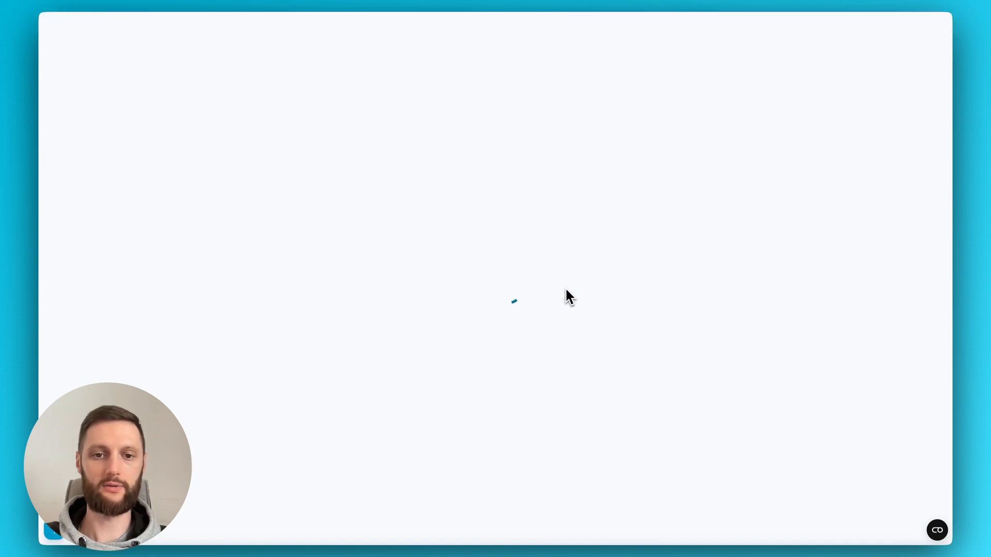
{"action": "left_click", "coordinate": [357, 150]}
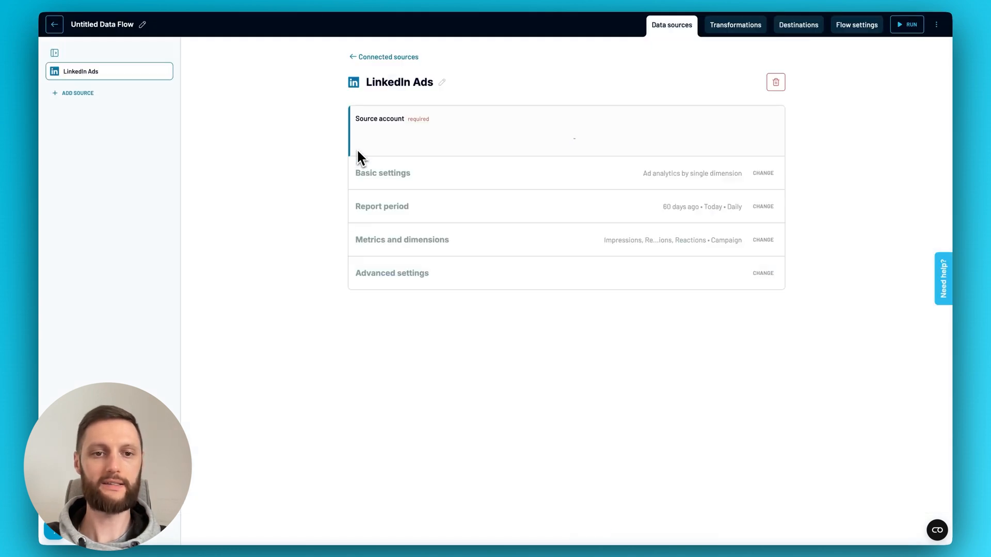
- Rename the data flow as "LinkedIn ads report - LS source"
{"action": "left_click", "coordinate": [140, 24]}
{"action": "type", "text": "Linked"}
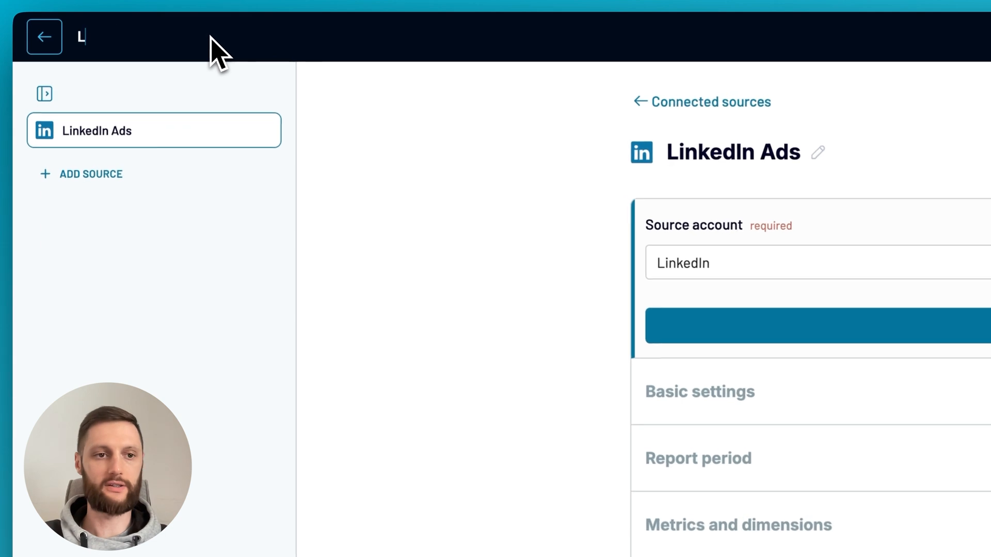
{"action": "type", "text": "In ads "}
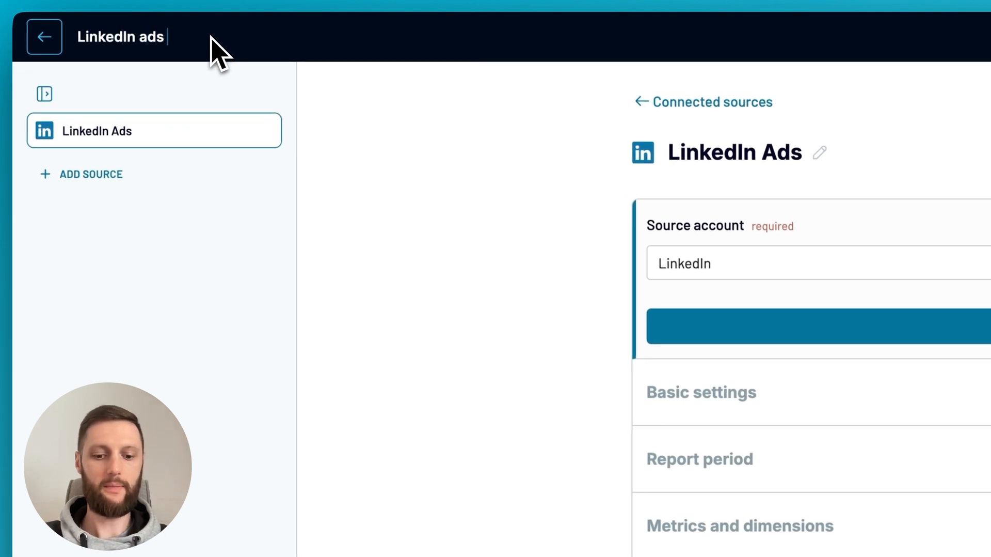
{"action": "type", "text": "report - LS source"}
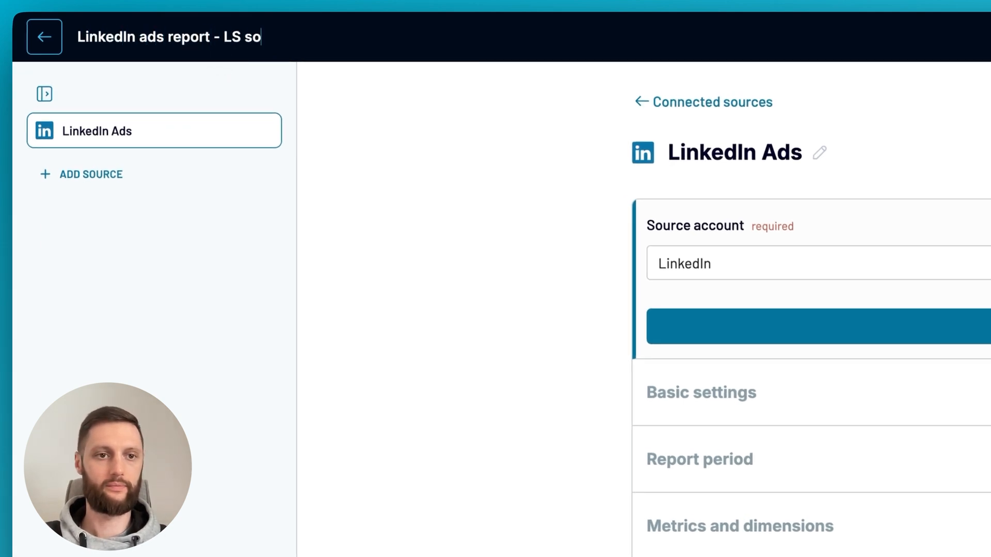
{"action": "left_click", "coordinate": [408, 194]}
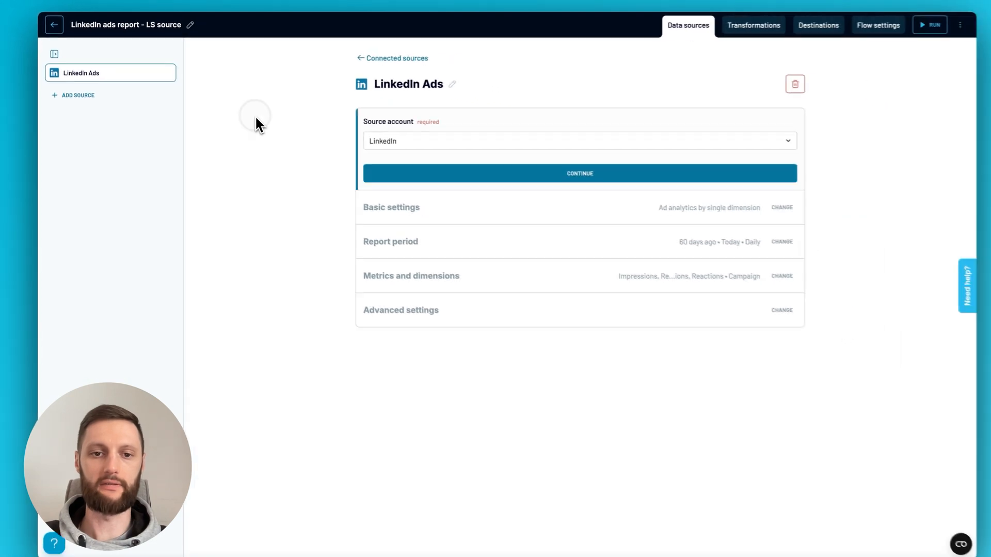
- Accept the LinkedIn source account, select the ad account to extract data from, and finish the source setup
{"action": "left_click", "coordinate": [541, 170]}
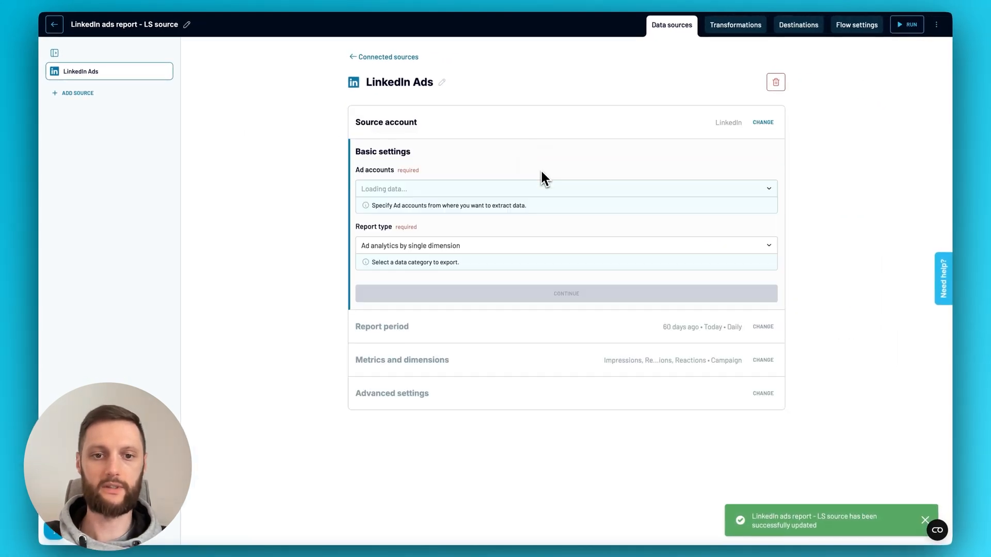
{"action": "left_click", "coordinate": [440, 188]}
{"action": "left_click", "coordinate": [417, 212]}
{"action": "left_click", "coordinate": [303, 255]}
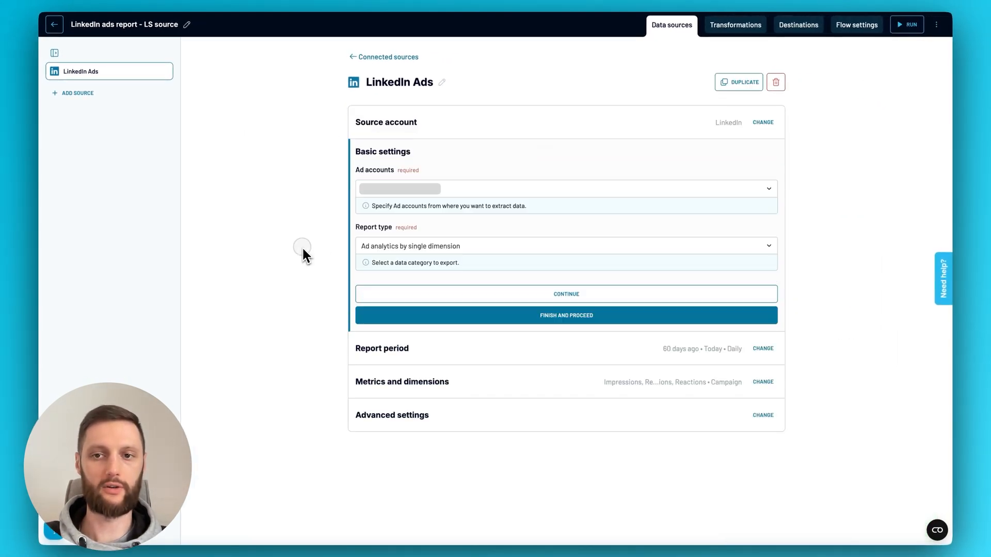
{"action": "left_click", "coordinate": [567, 316]}
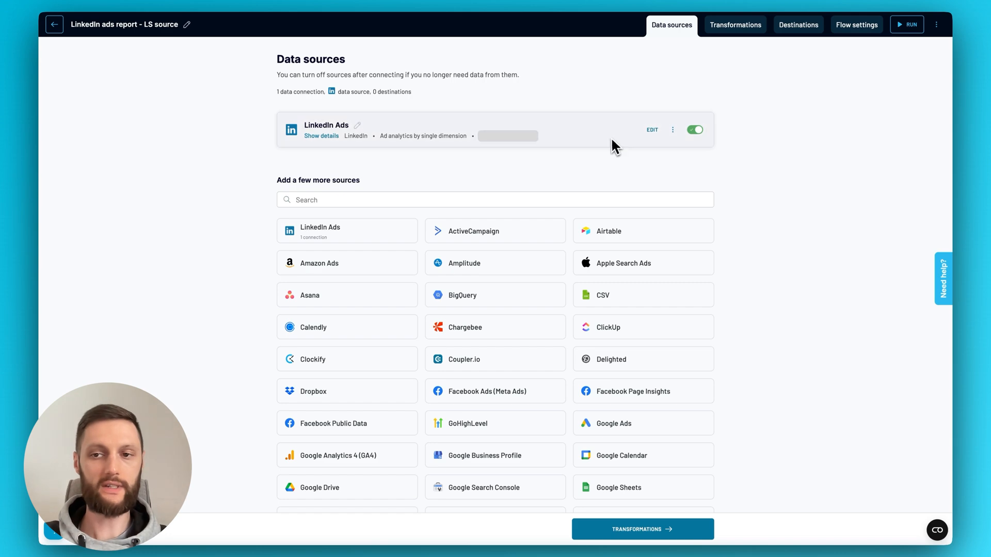
- Add Looker Studio as the data flow's destination with Report: Date as the date range filter, and accept the parameters
{"action": "left_click", "coordinate": [801, 25]}
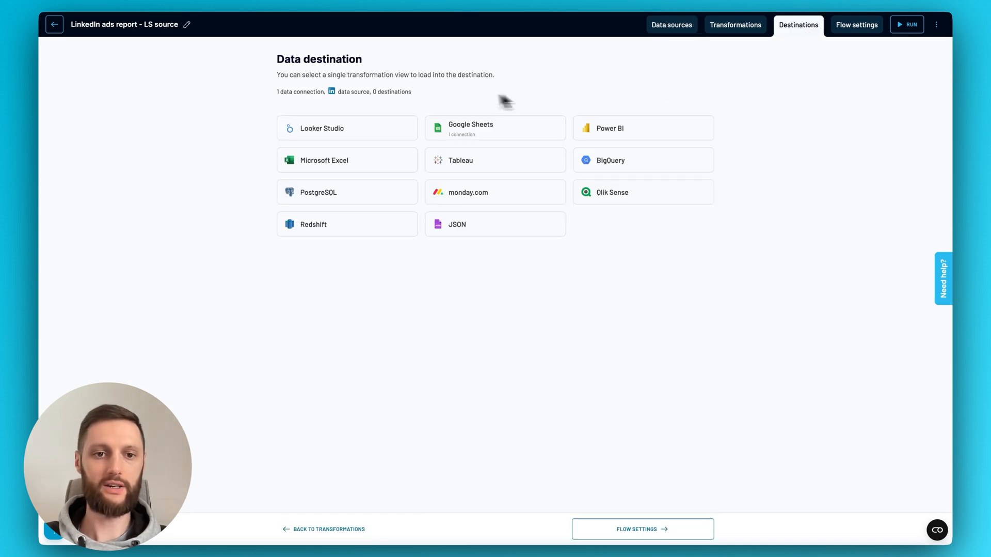
{"action": "left_click", "coordinate": [341, 134]}
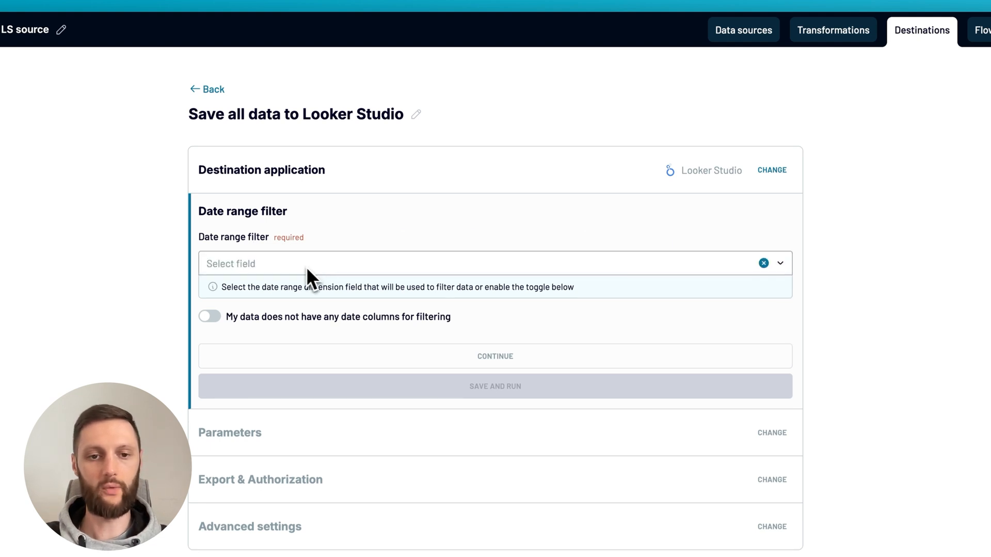
{"action": "left_click", "coordinate": [301, 265]}
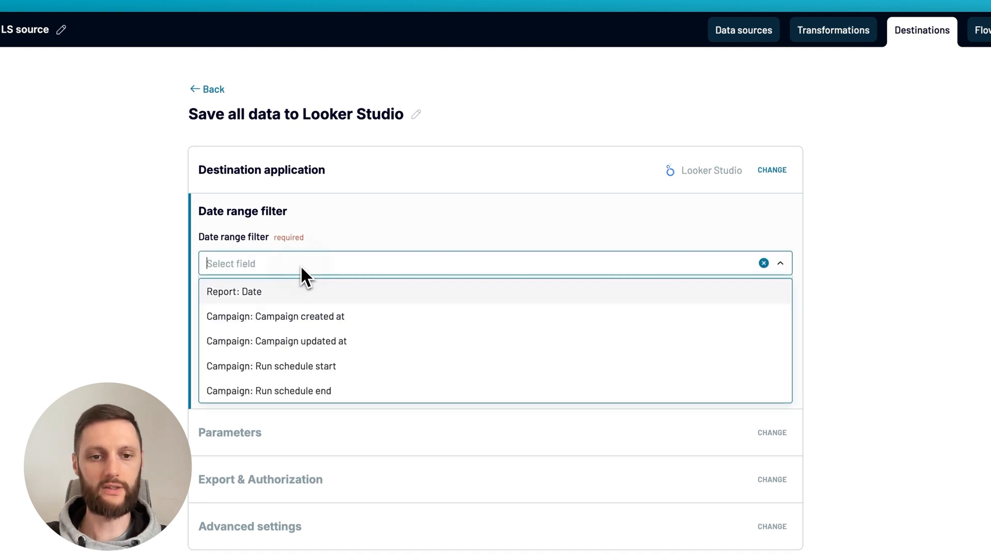
{"action": "left_click", "coordinate": [274, 295]}
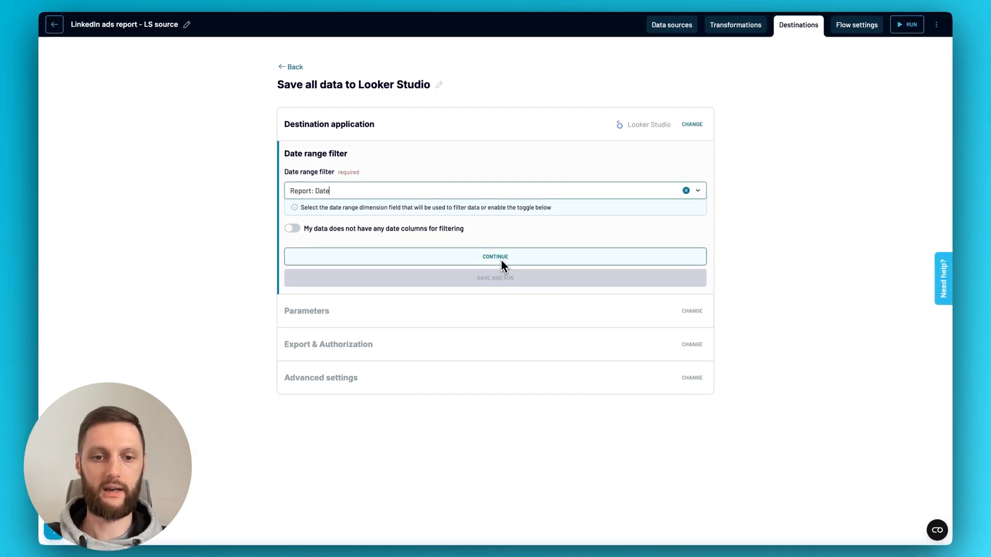
{"action": "left_click", "coordinate": [501, 258]}
{"action": "left_click", "coordinate": [455, 285]}
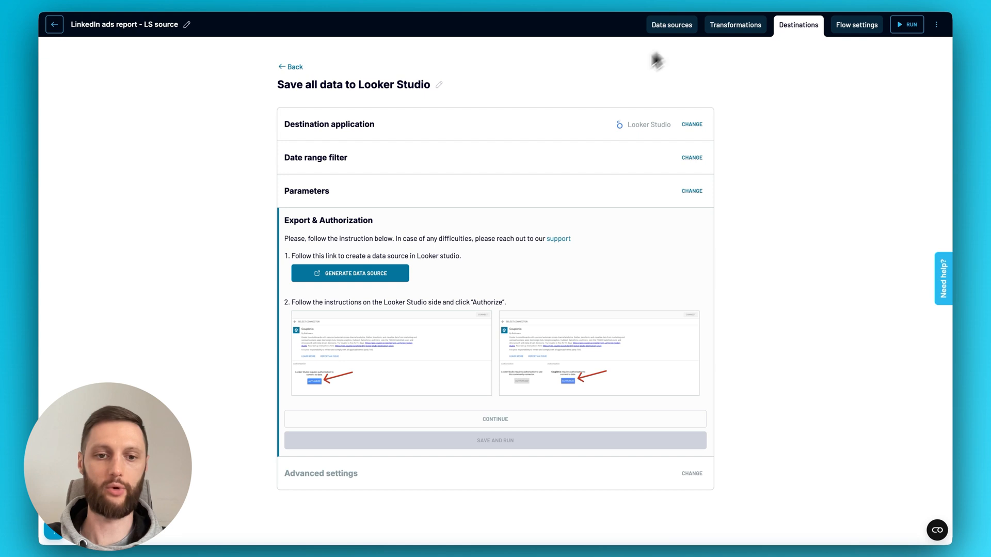
- Generate the data source in Looker Studio, name it "LinkedIn Source" and connect it
{"action": "left_click", "coordinate": [370, 274]}
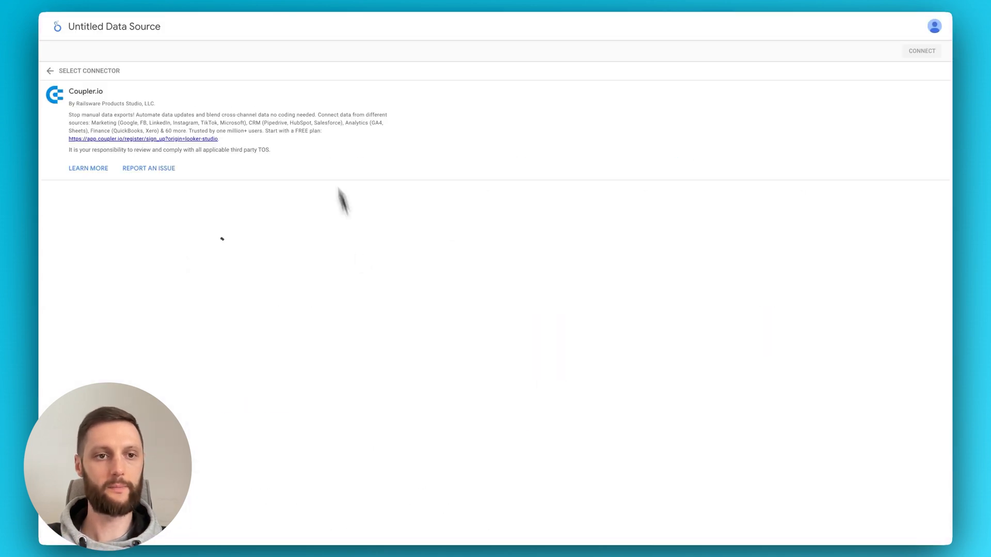
{"action": "left_click", "coordinate": [150, 31]}
{"action": "type", "text": "LinkedIn"}
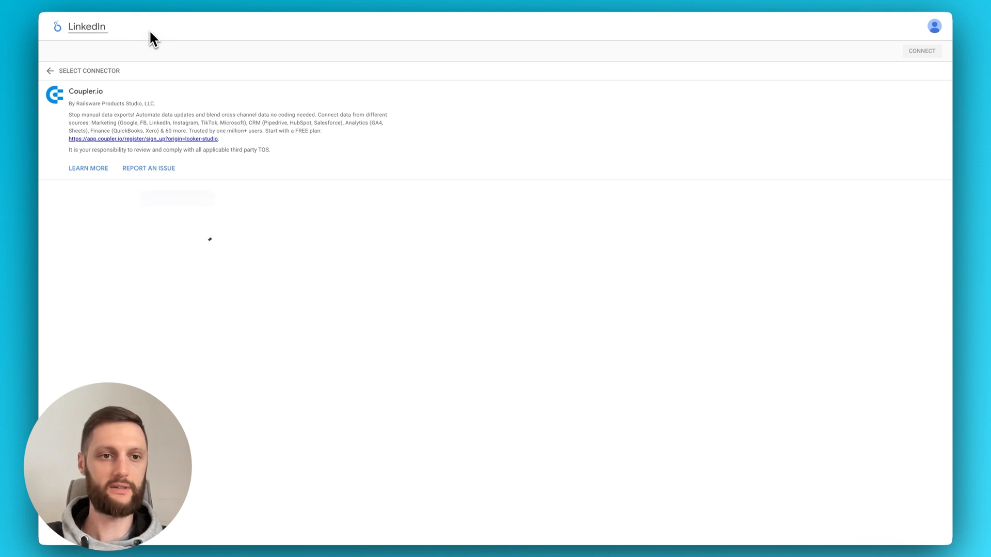
{"action": "type", "text": " Source"}
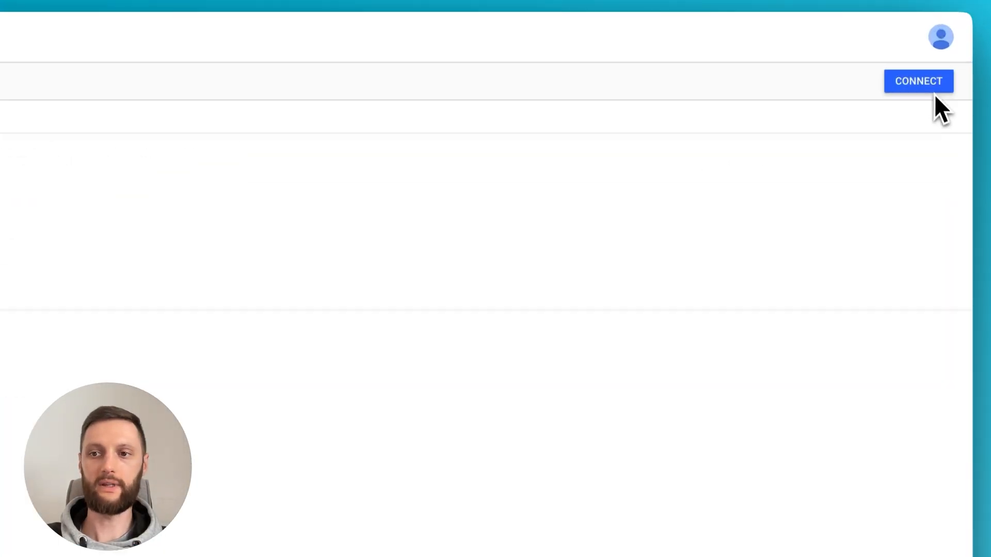
{"action": "left_click", "coordinate": [918, 88]}
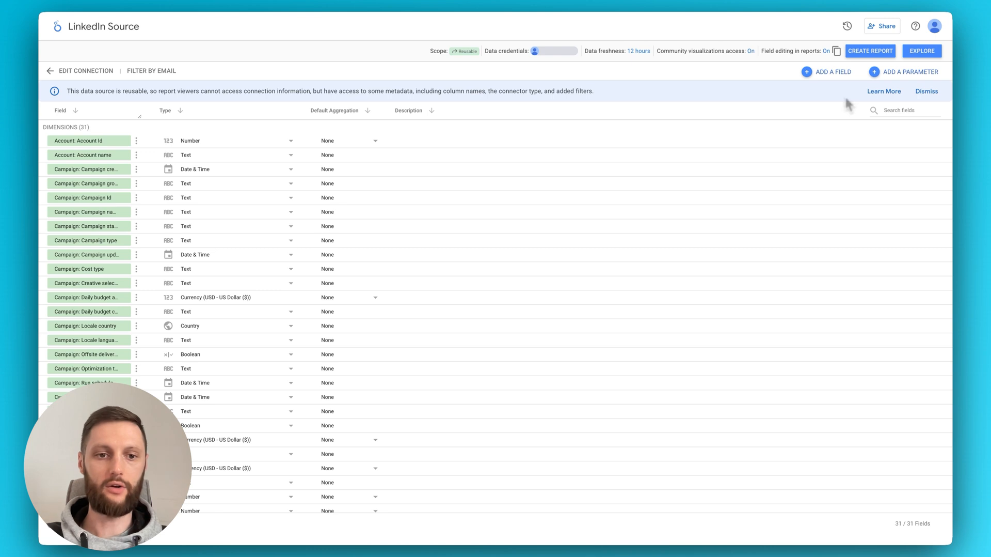
- Review the data source's fields and create a new report with LinkedIn Source added to it
{"action": "scroll", "coordinate": [230, 289], "scroll_direction": "down", "scroll_amount": 1}
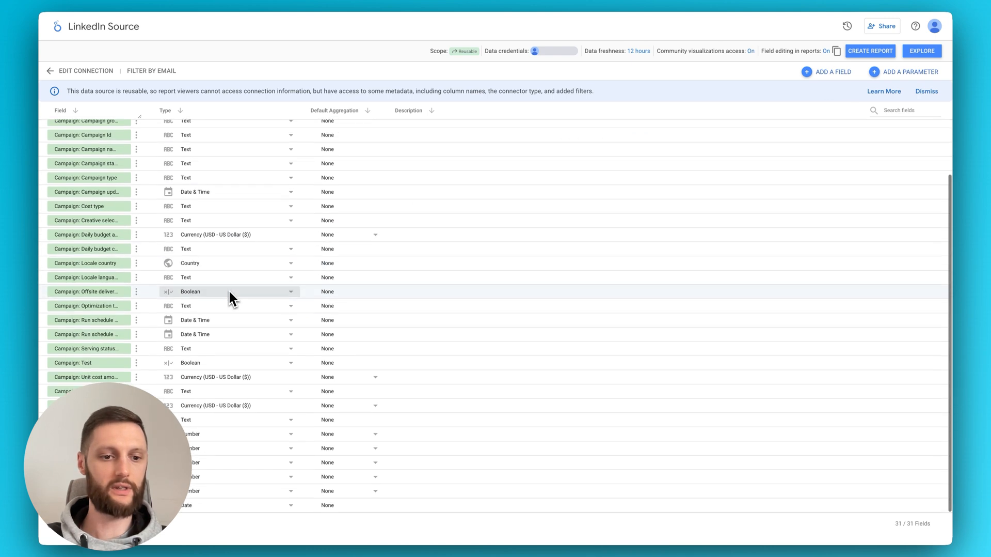
{"action": "scroll", "coordinate": [229, 292], "scroll_direction": "up", "scroll_amount": 1}
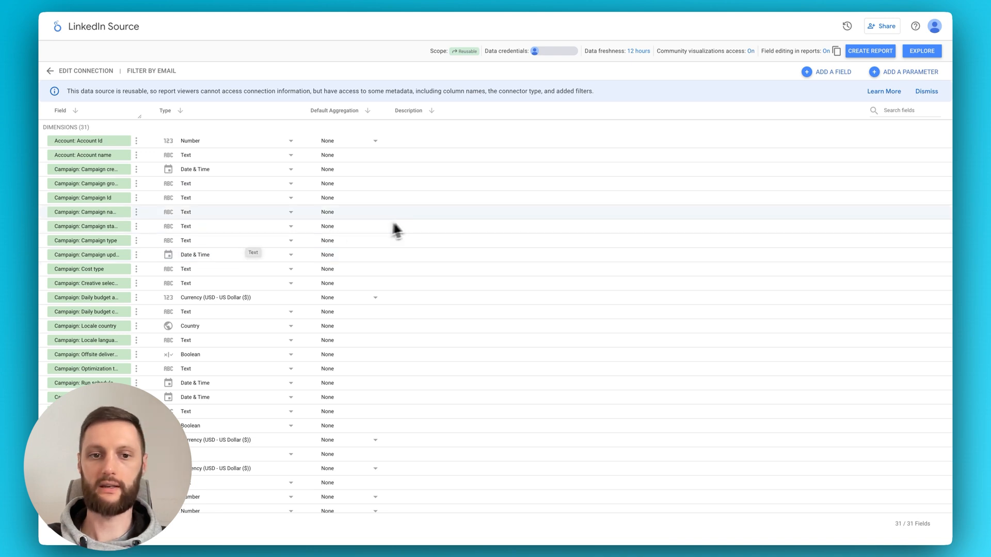
{"action": "scroll", "coordinate": [234, 348], "scroll_direction": "down", "scroll_amount": 2}
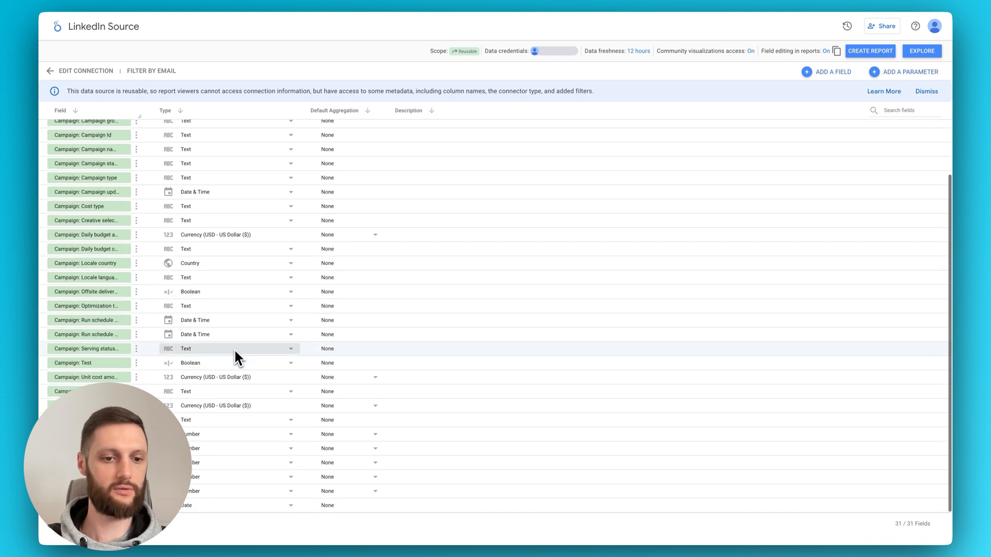
{"action": "scroll", "coordinate": [230, 279], "scroll_direction": "up", "scroll_amount": 2}
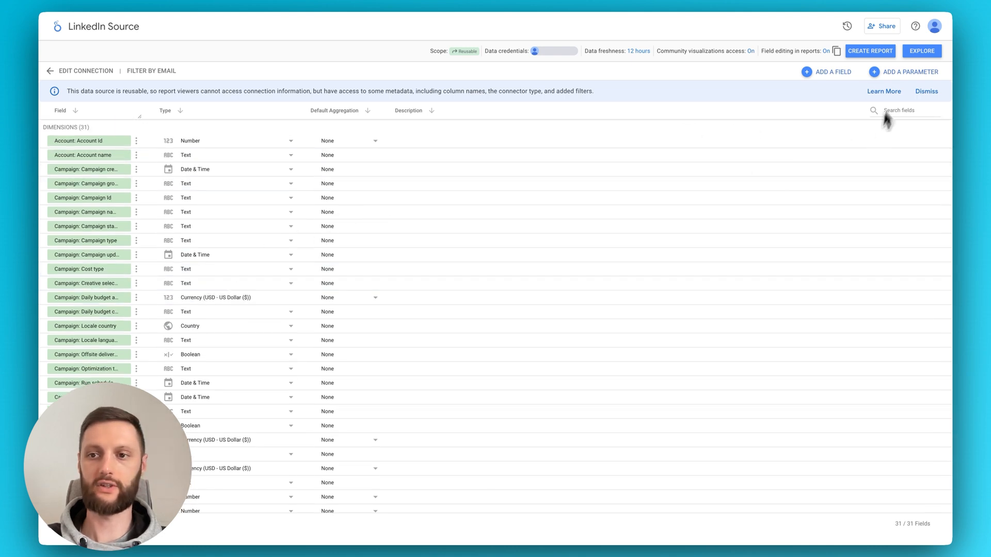
{"action": "left_click", "coordinate": [869, 51]}
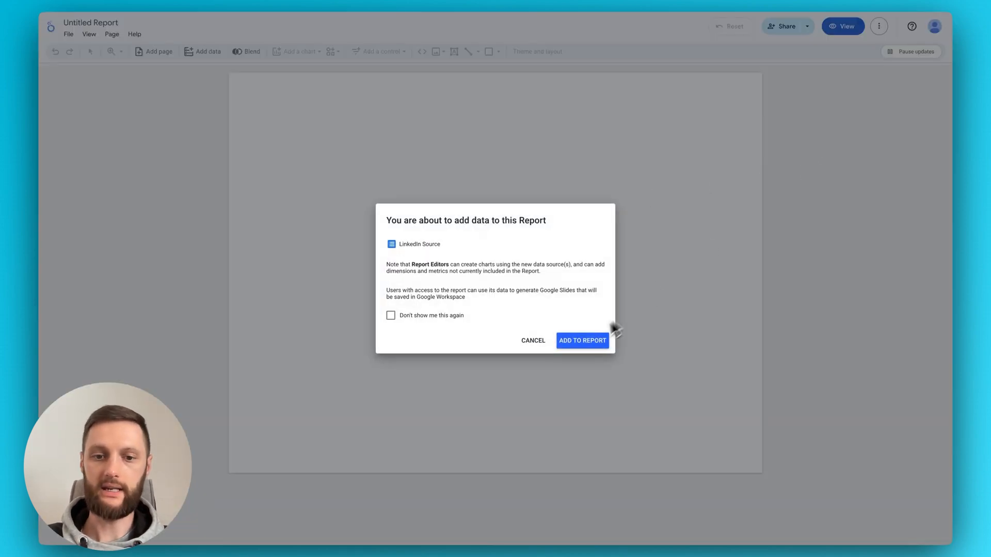
{"action": "left_click", "coordinate": [588, 338]}
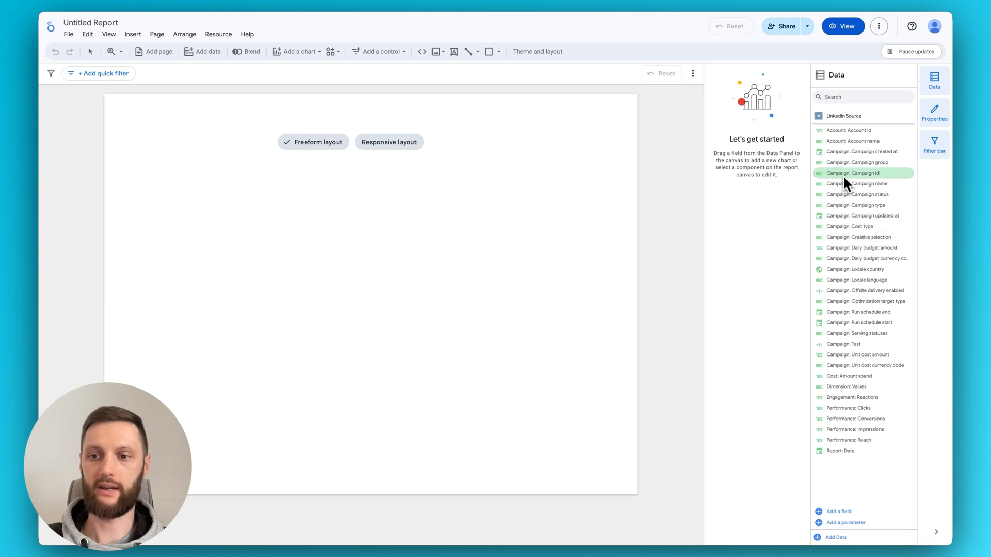
- Add a table of Campaign: Campaign name to the report canvas and place a date range control above it
{"action": "left_click_drag", "start_coordinate": [847, 184], "coordinate": [445, 211]}
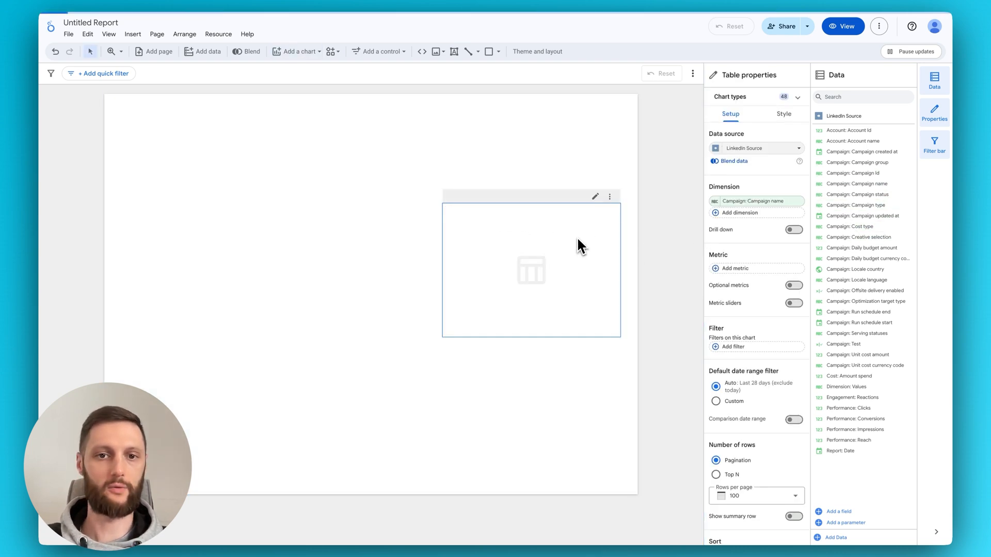
{"action": "left_click", "coordinate": [379, 51]}
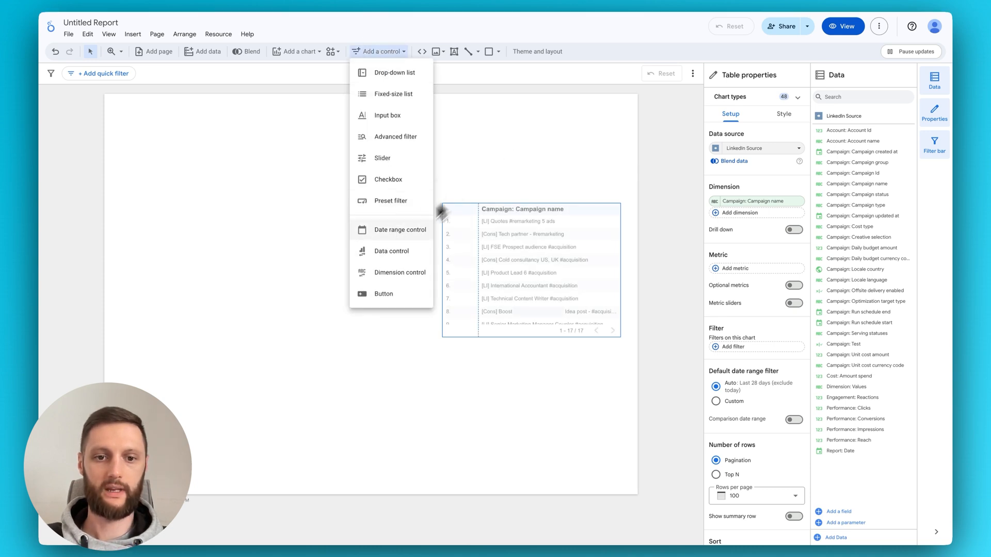
{"action": "left_click", "coordinate": [398, 231]}
{"action": "left_click", "coordinate": [477, 107]}
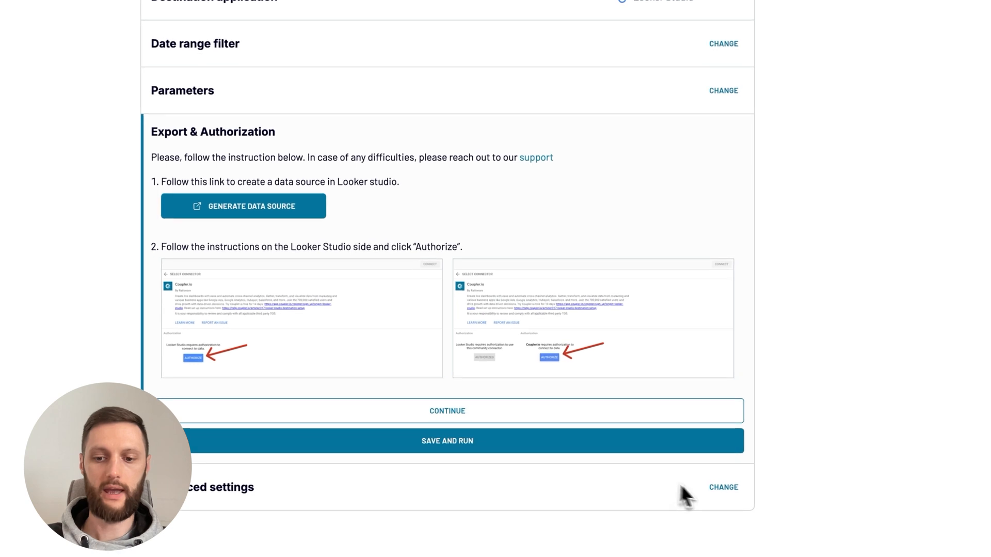
- In Coupler.io, attach the copied Looker Studio report URL in the destination's advanced settings, then save and run the data flow
{"action": "left_click", "coordinate": [715, 488]}
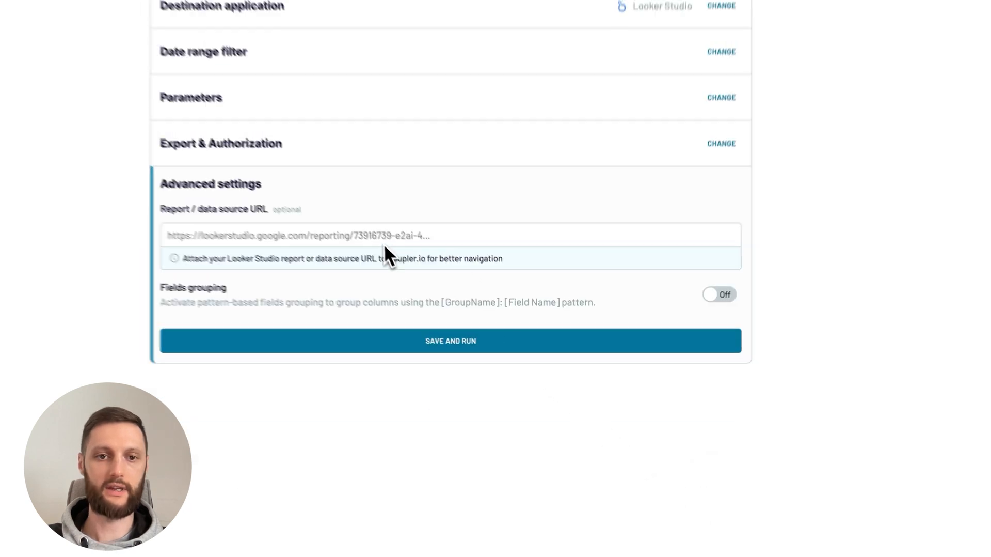
{"action": "left_click", "coordinate": [305, 235]}
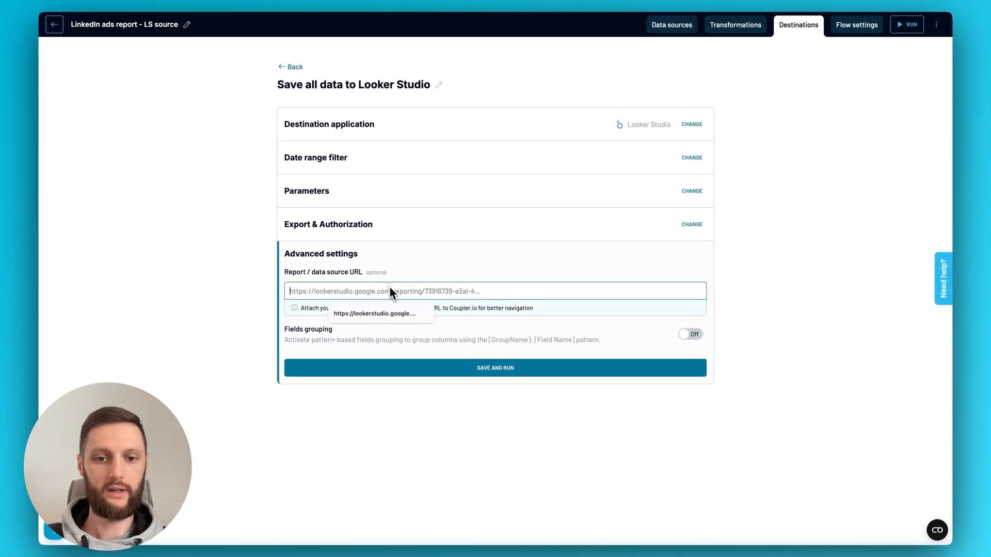
{"action": "key", "text": "ctrl+v"}
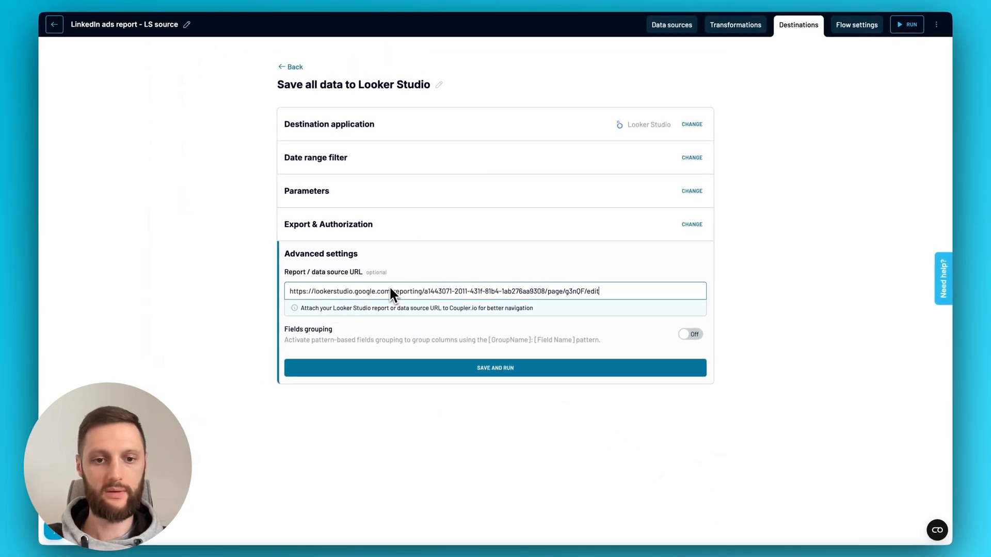
{"action": "left_click", "coordinate": [239, 304]}
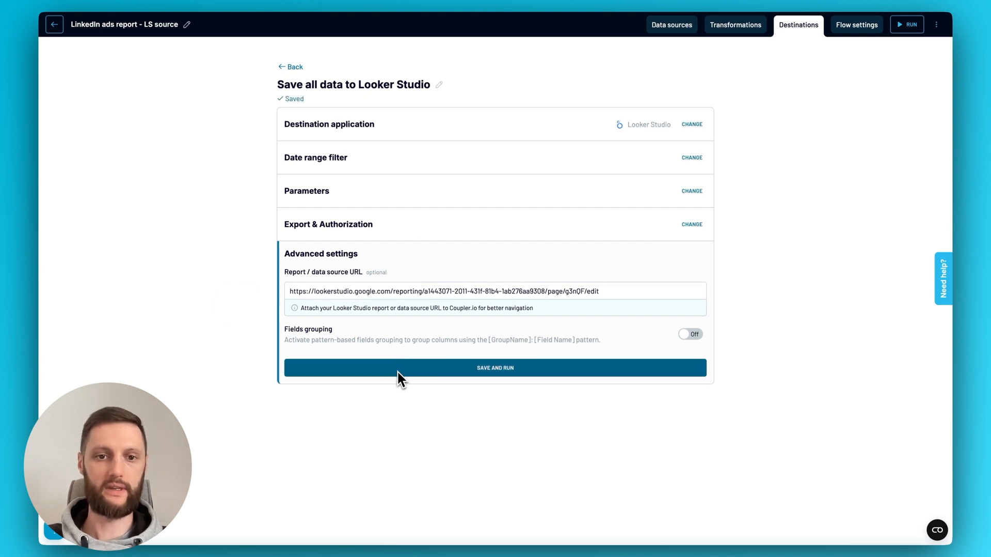
{"action": "left_click", "coordinate": [397, 369]}
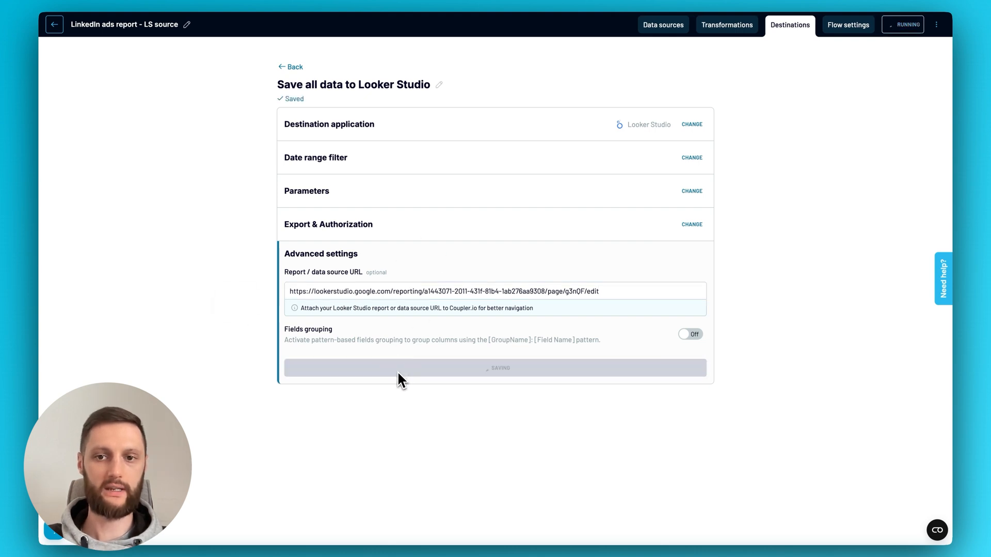
- Return to the data flows list and open the Looker Studio report linked to "LinkedIn ads report - LS source"
{"action": "left_click", "coordinate": [54, 26]}
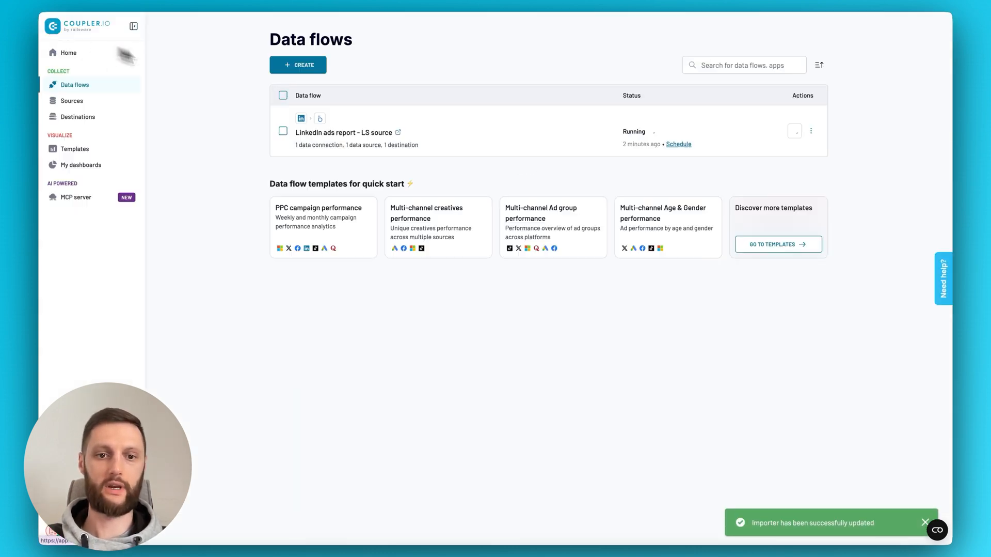
{"action": "left_click", "coordinate": [399, 135]}
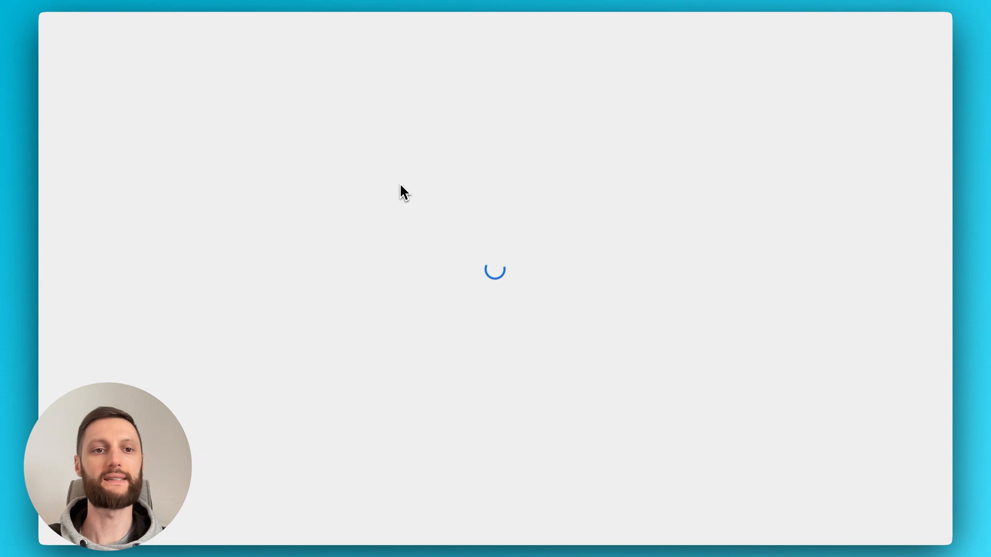